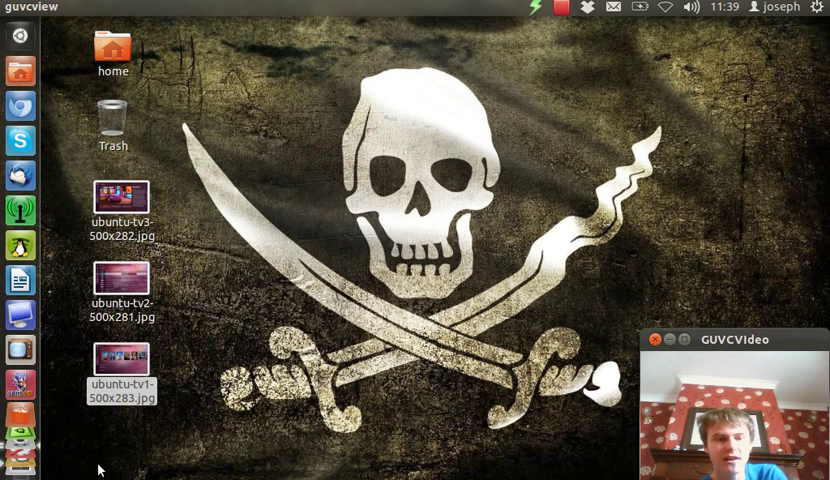
Open the first Ubuntu TV screenshot, step back and forward through all three, then close the viewer
click(20, 458)
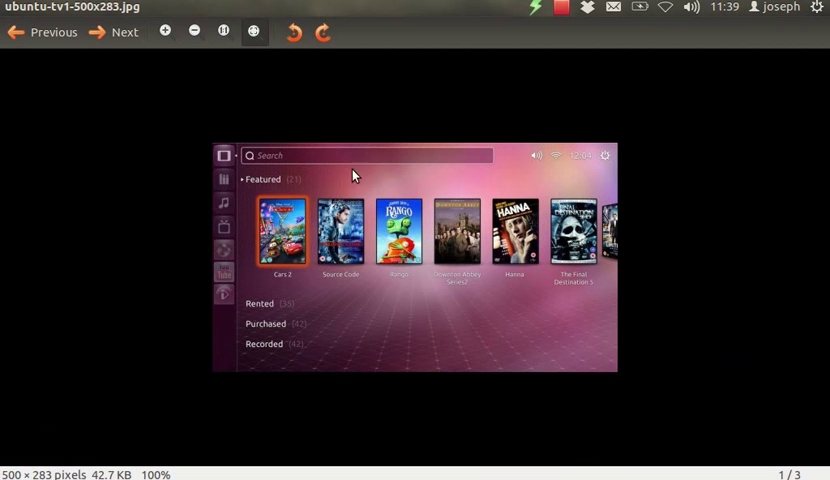
click(44, 33)
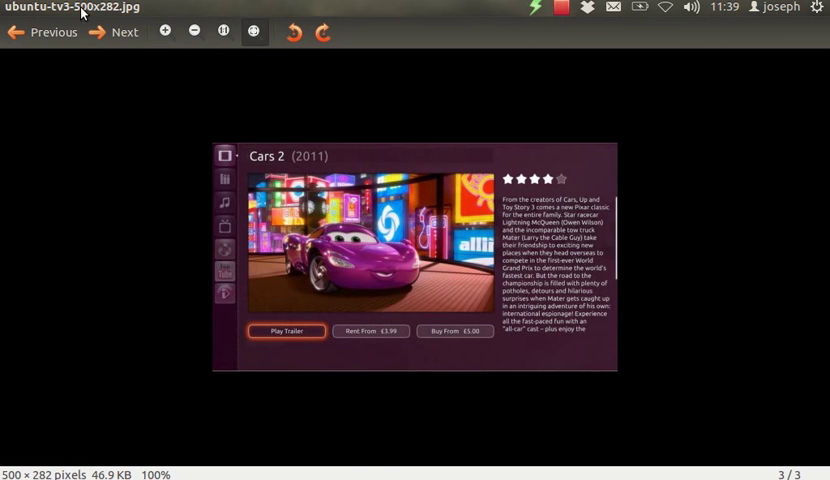
click(53, 33)
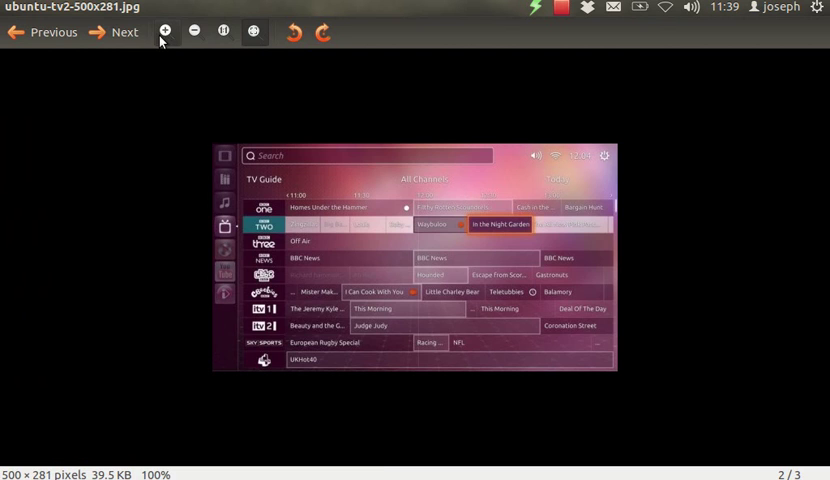
click(120, 32)
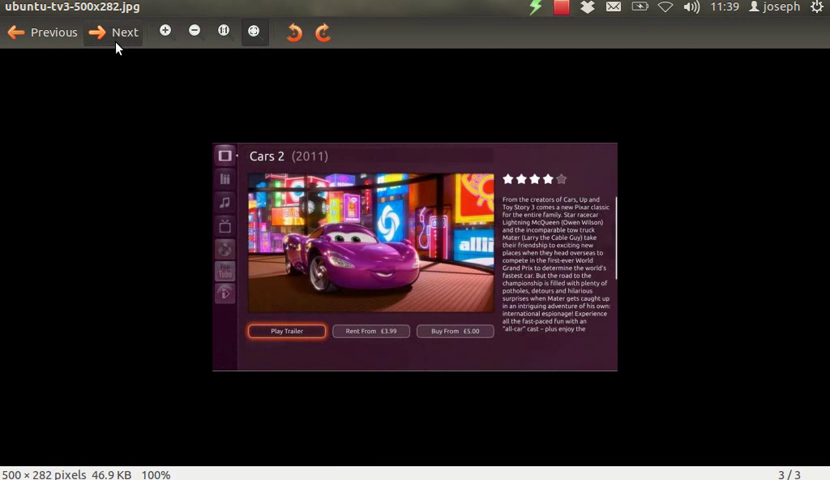
click(117, 40)
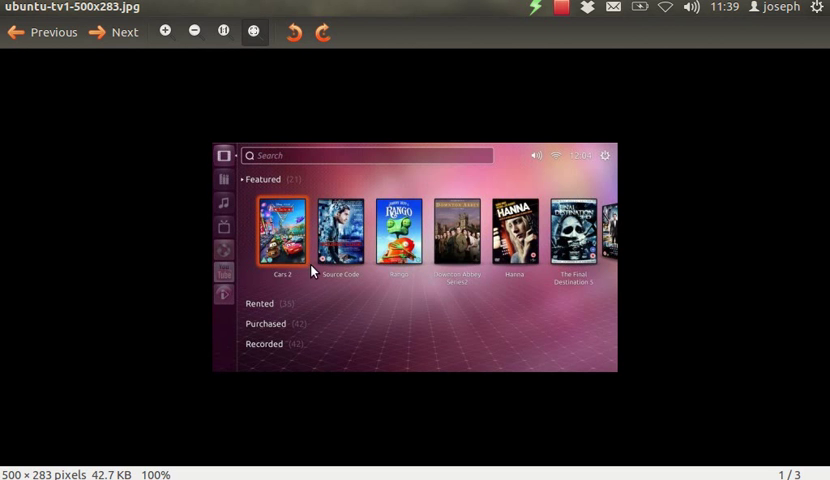
click(13, 7)
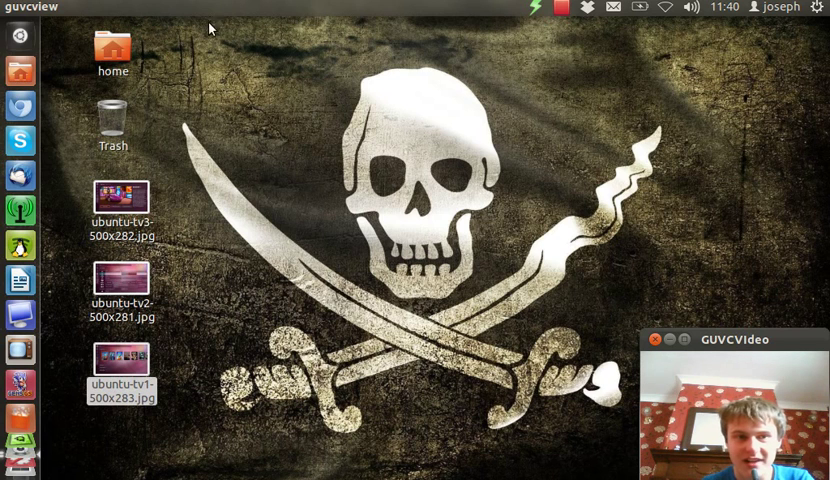
click(19, 35)
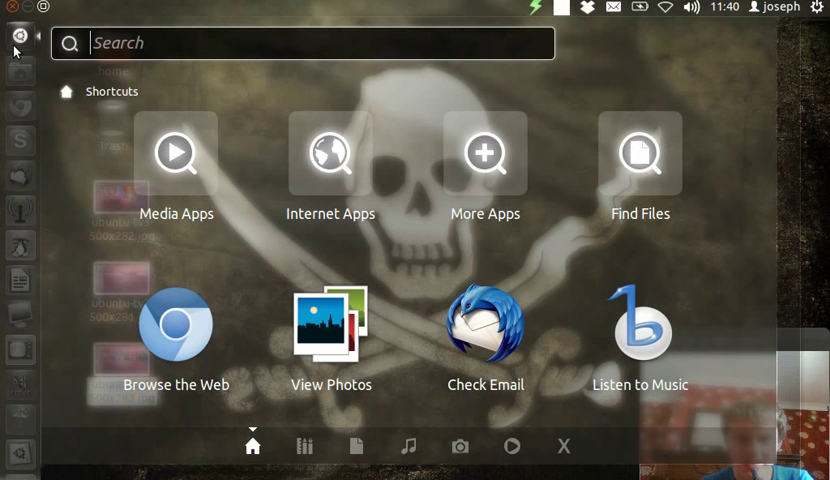
click(460, 447)
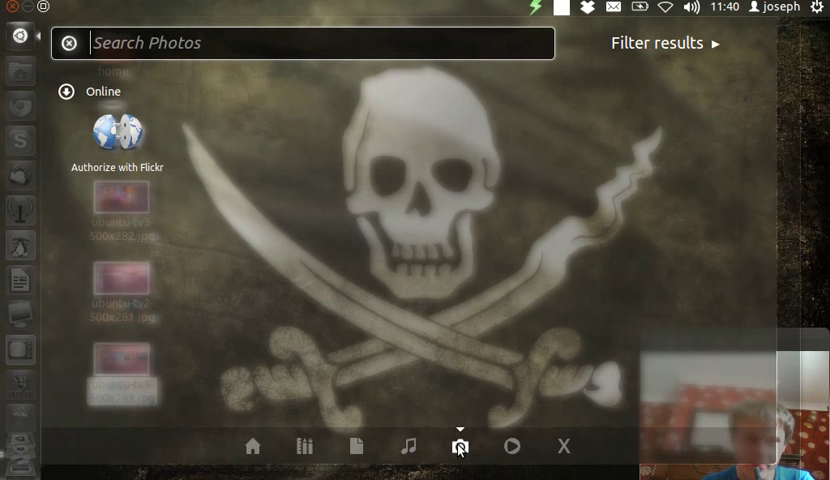
click(12, 8)
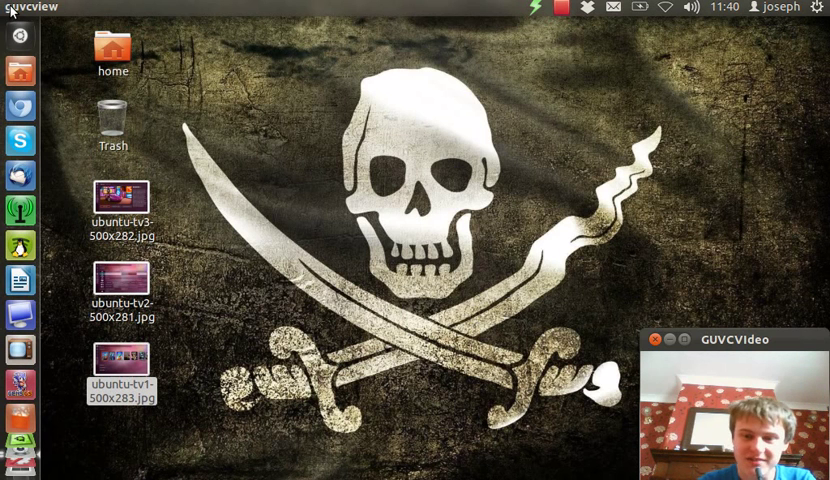